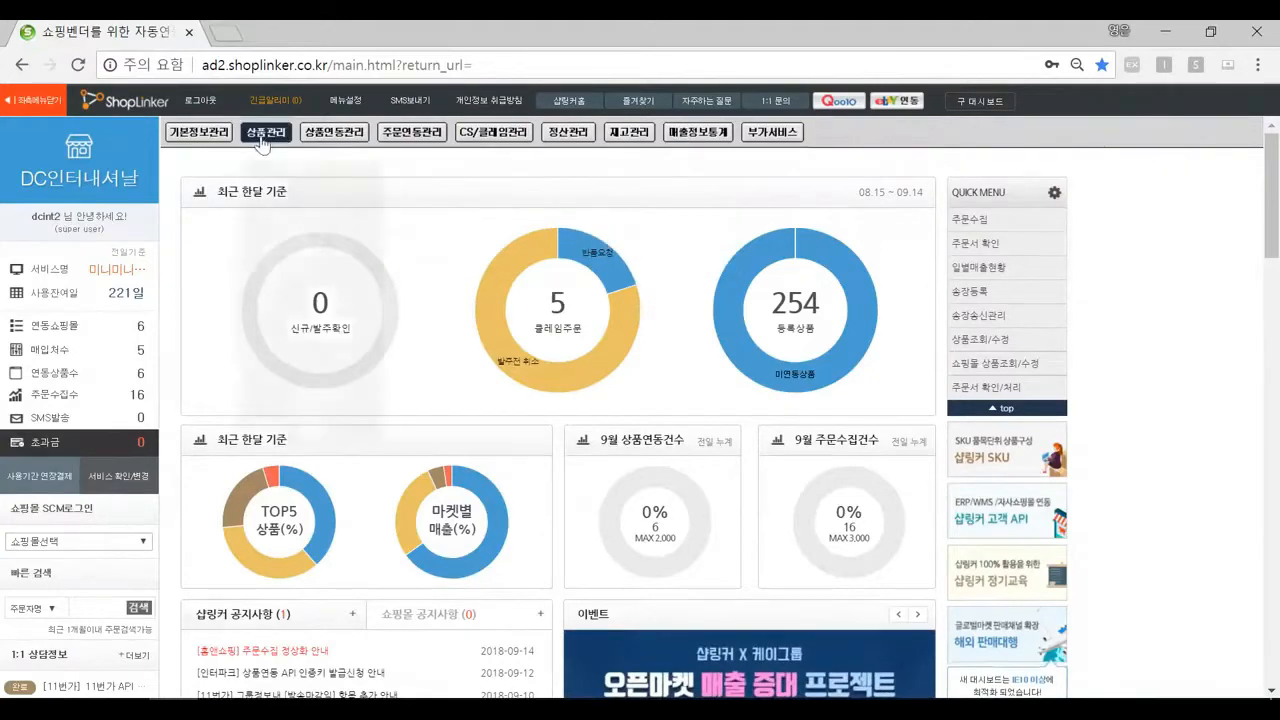
# Step: Search the product lookup (상품조회/수정) with the default date range and open the 5단 멀티 기타스탠드 product for editing
pyautogui.moveTo(265, 132)
pyautogui.click(287, 186)
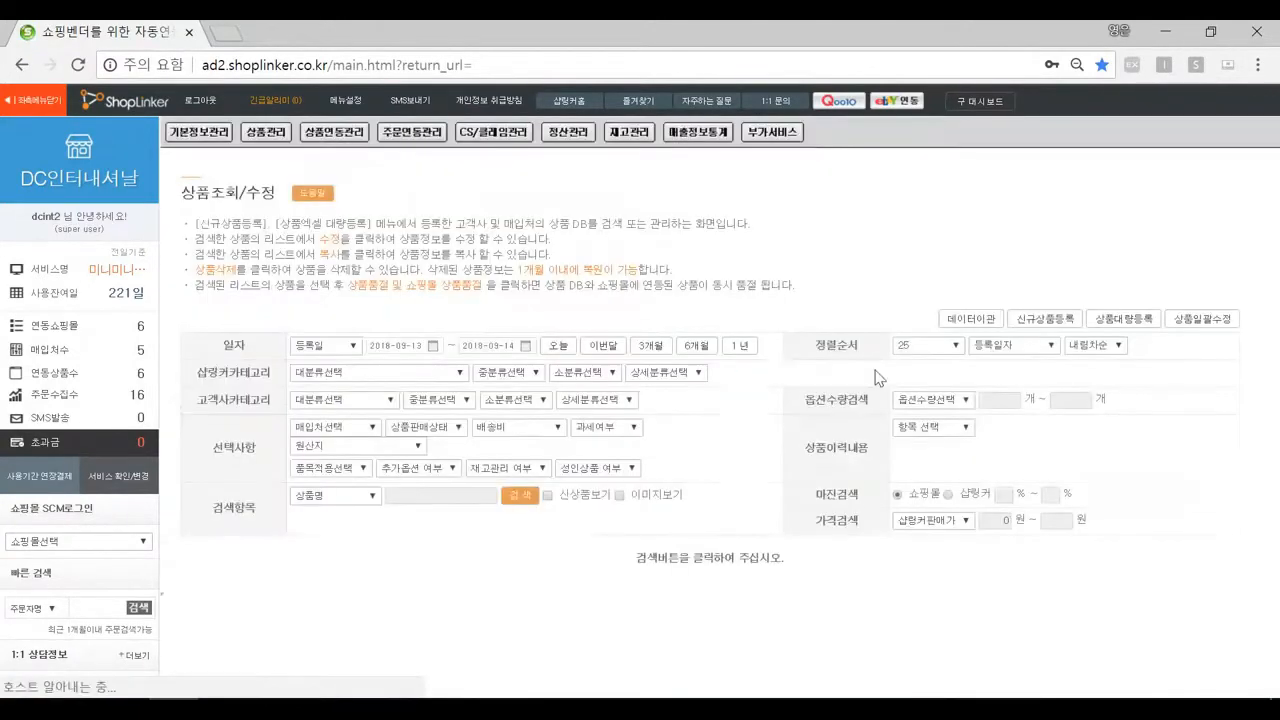
pyautogui.click(518, 495)
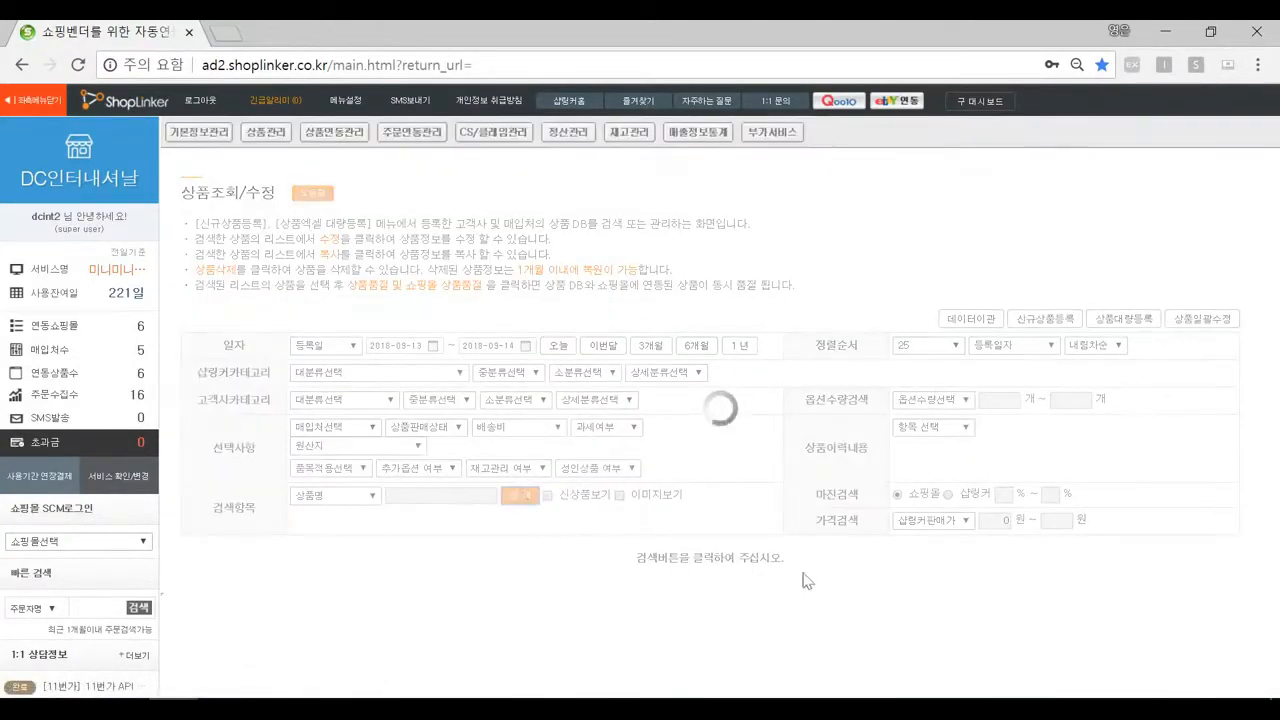
pyautogui.scroll(-1, 1067, 603)
pyautogui.click(1067, 635)
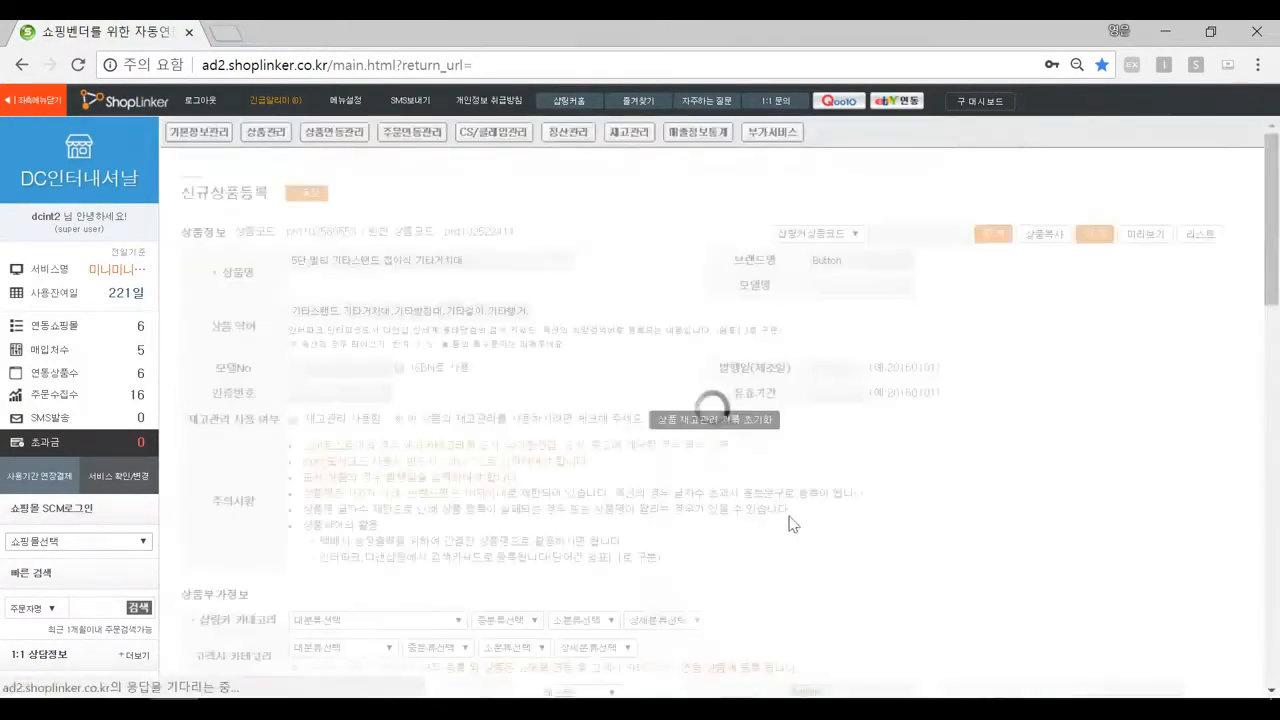
# Step: Examine the product's certification section (인증 정보 입력) and the first row's certification item options, and return to the product list
pyautogui.scroll(-10, 790, 522)
pyautogui.scroll(-10, 790, 522)
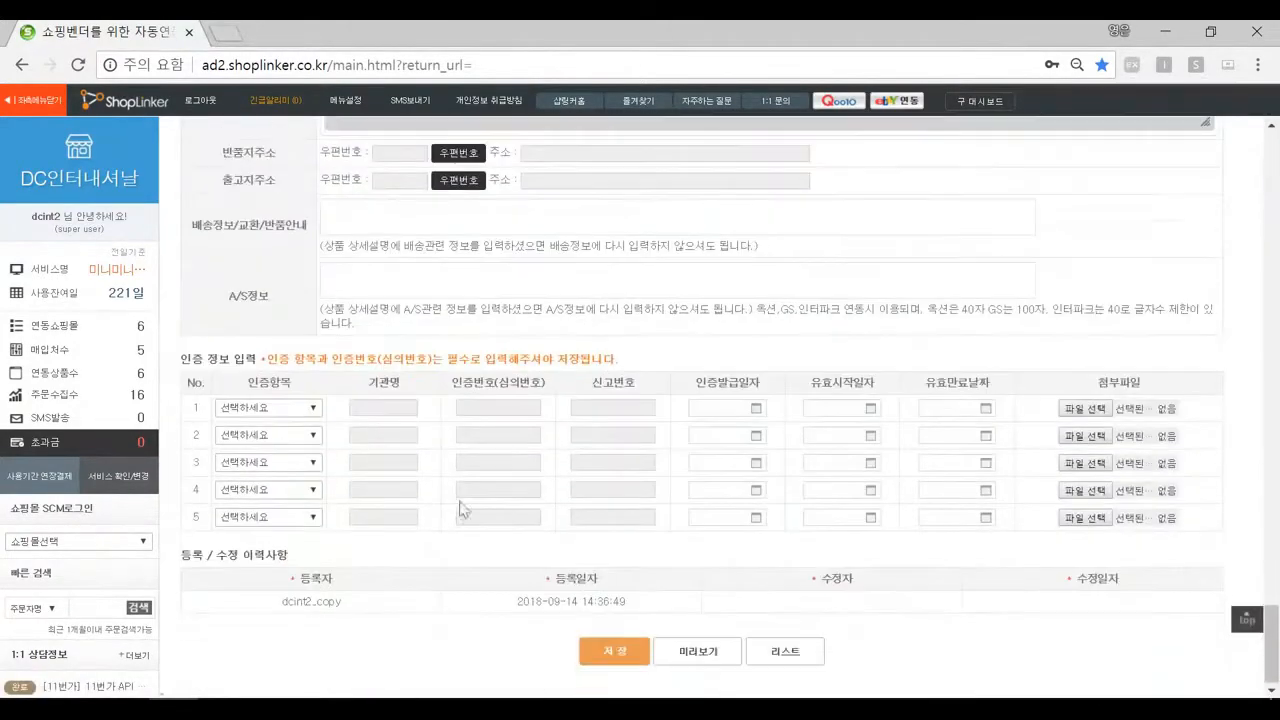
pyautogui.moveTo(198, 364); pyautogui.dragTo(568, 378)
pyautogui.click(290, 418)
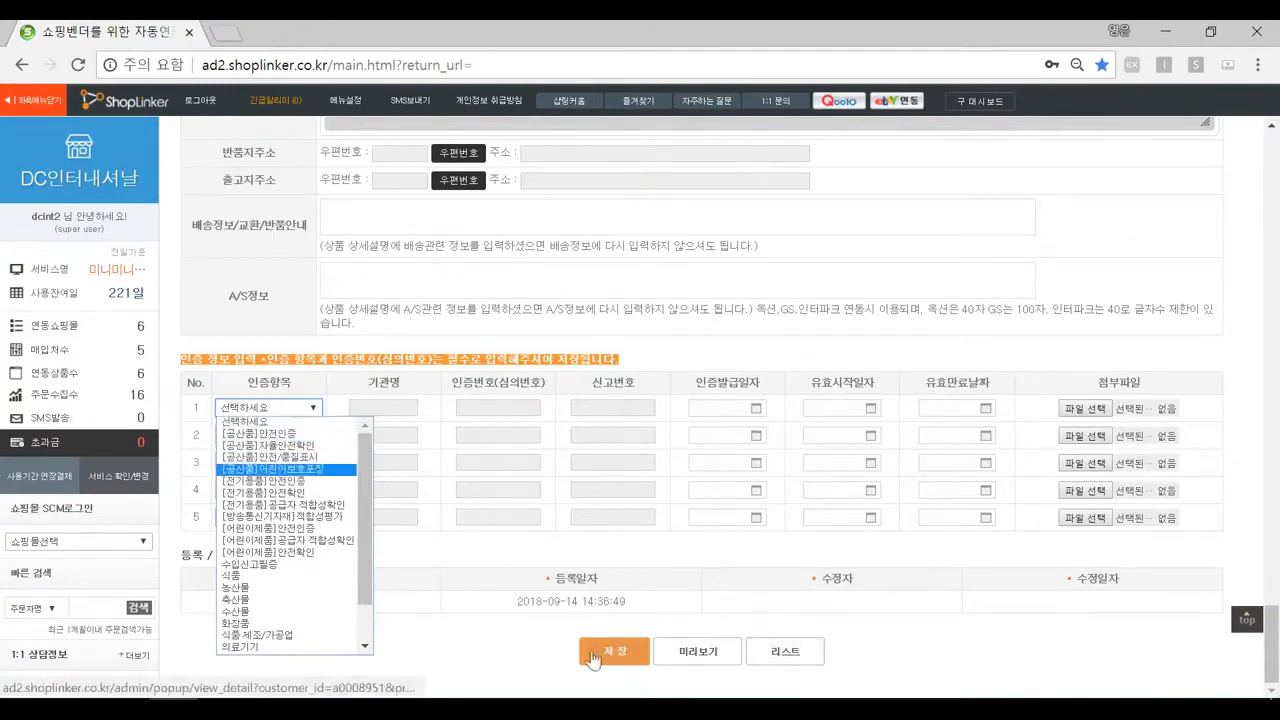
pyautogui.click(776, 651)
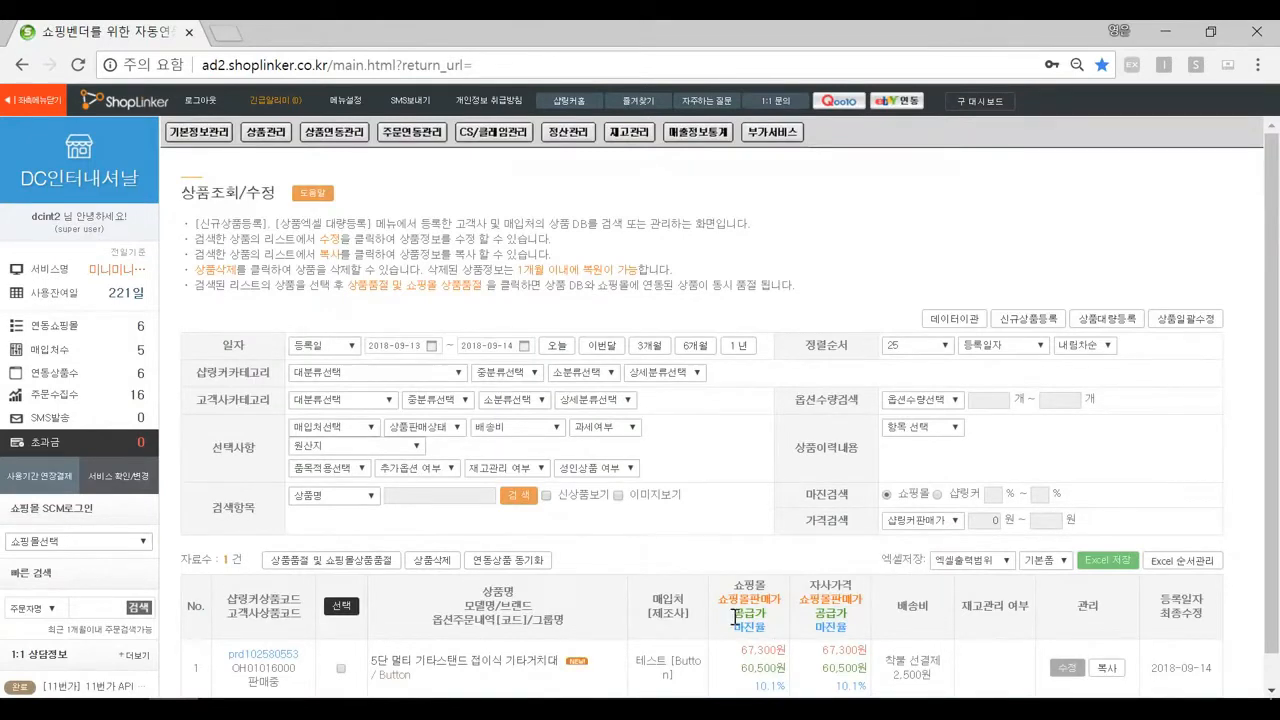
# Step: Go to the shopping mall group information management (쇼핑몰 그룹정보 관리) and search for the (주)옥션 groups
pyautogui.moveTo(335, 132)
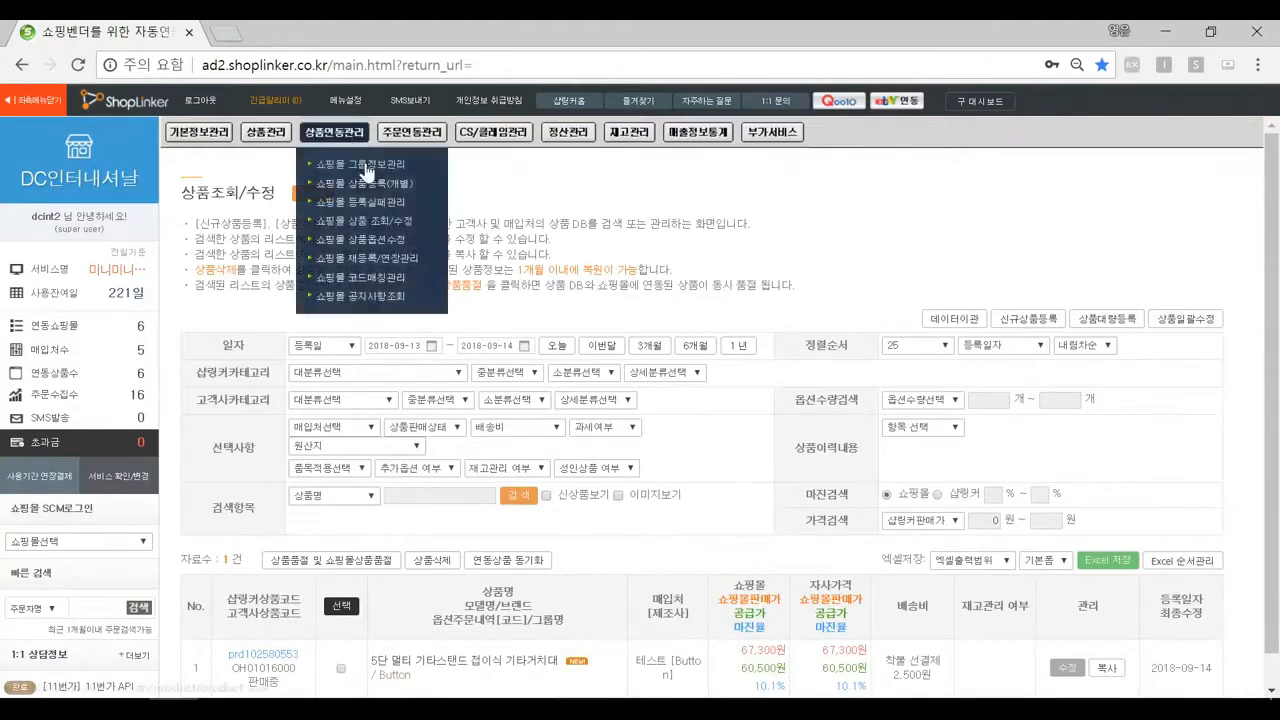
pyautogui.click(365, 170)
pyautogui.click(390, 292)
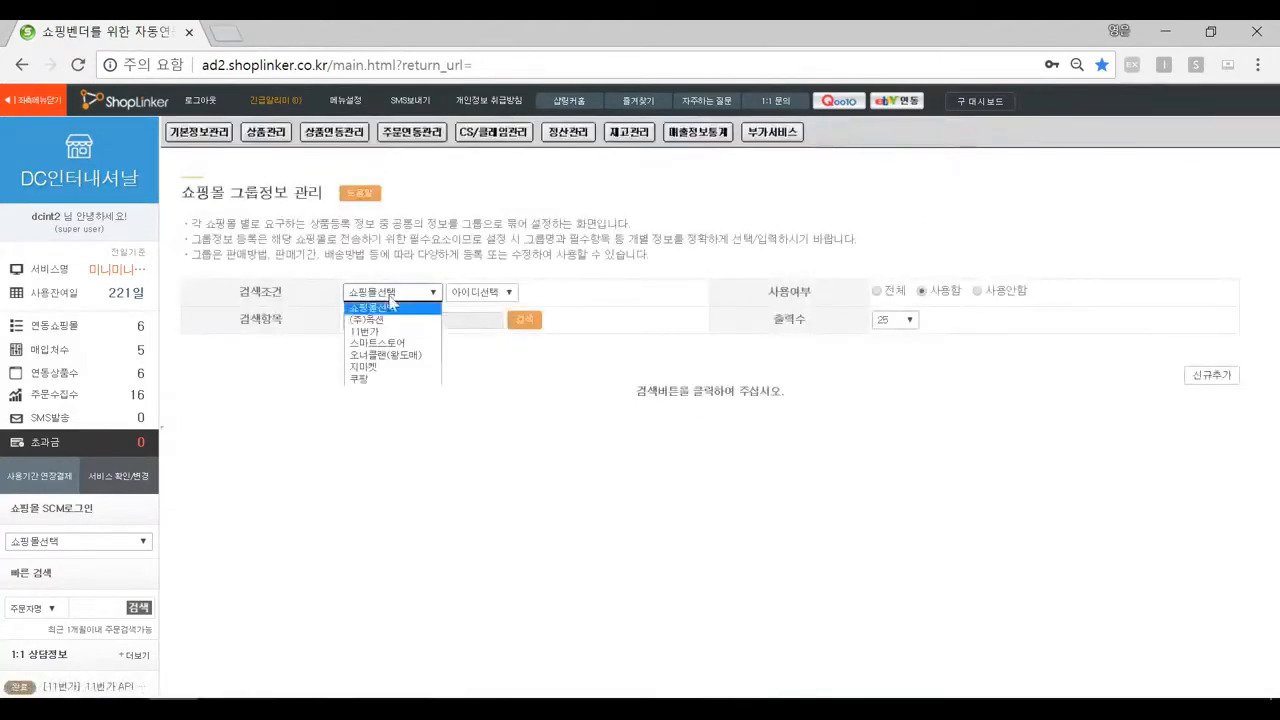
pyautogui.click(380, 316)
pyautogui.click(524, 320)
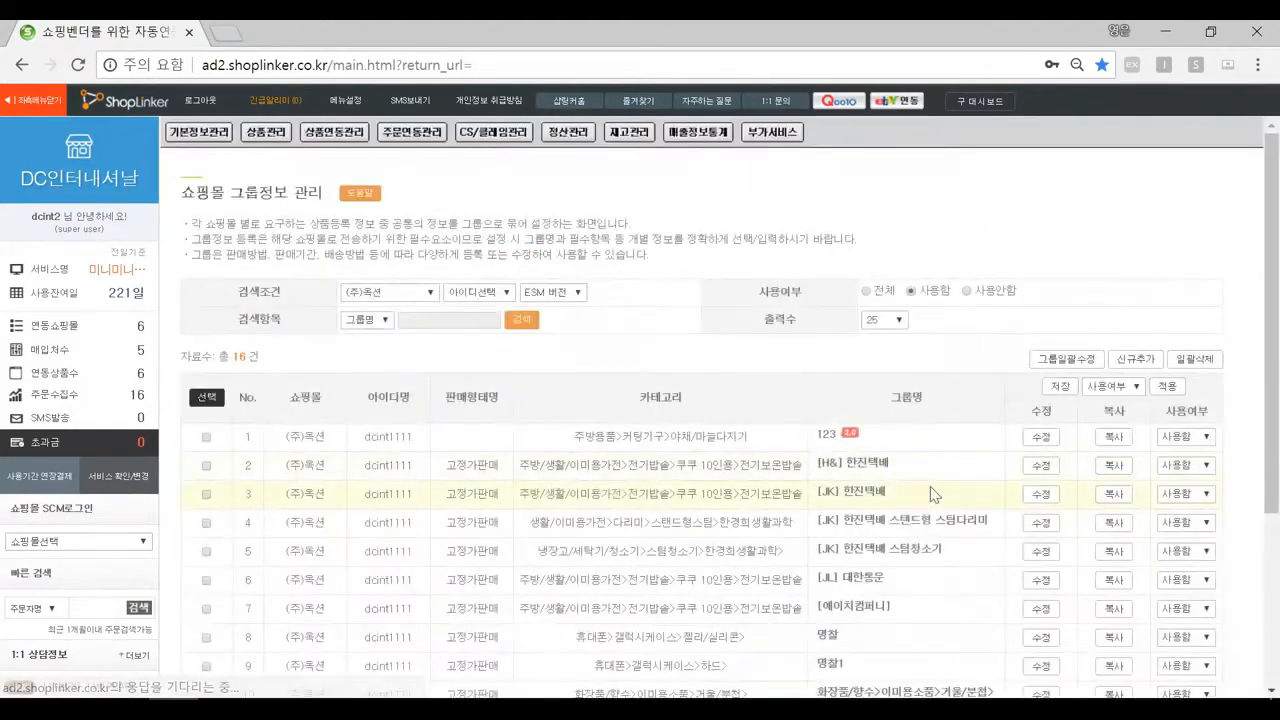
# Step: Open the [H&] 한진택배 group for editing in a maximized window and locate its integrated safety certification section (통합안전인증)
pyautogui.click(1046, 470)
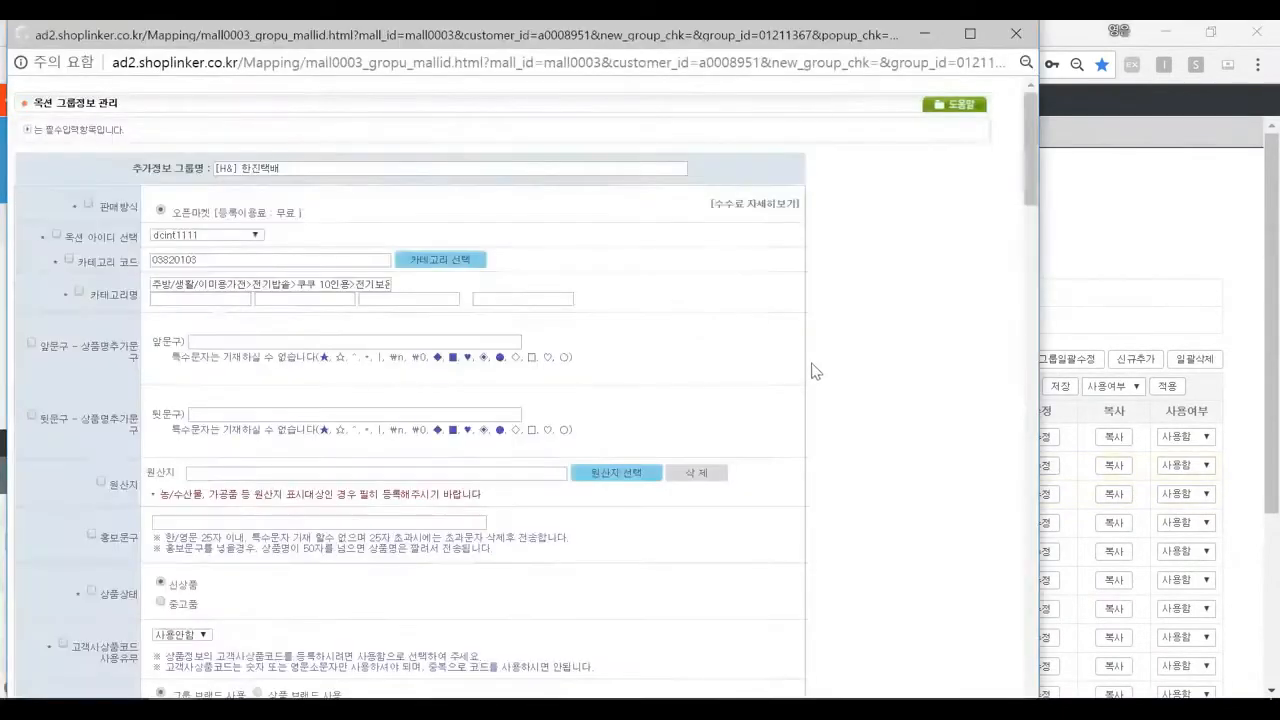
pyautogui.click(972, 25)
pyautogui.scroll(-3, 920, 438)
pyautogui.scroll(-10, 916, 445)
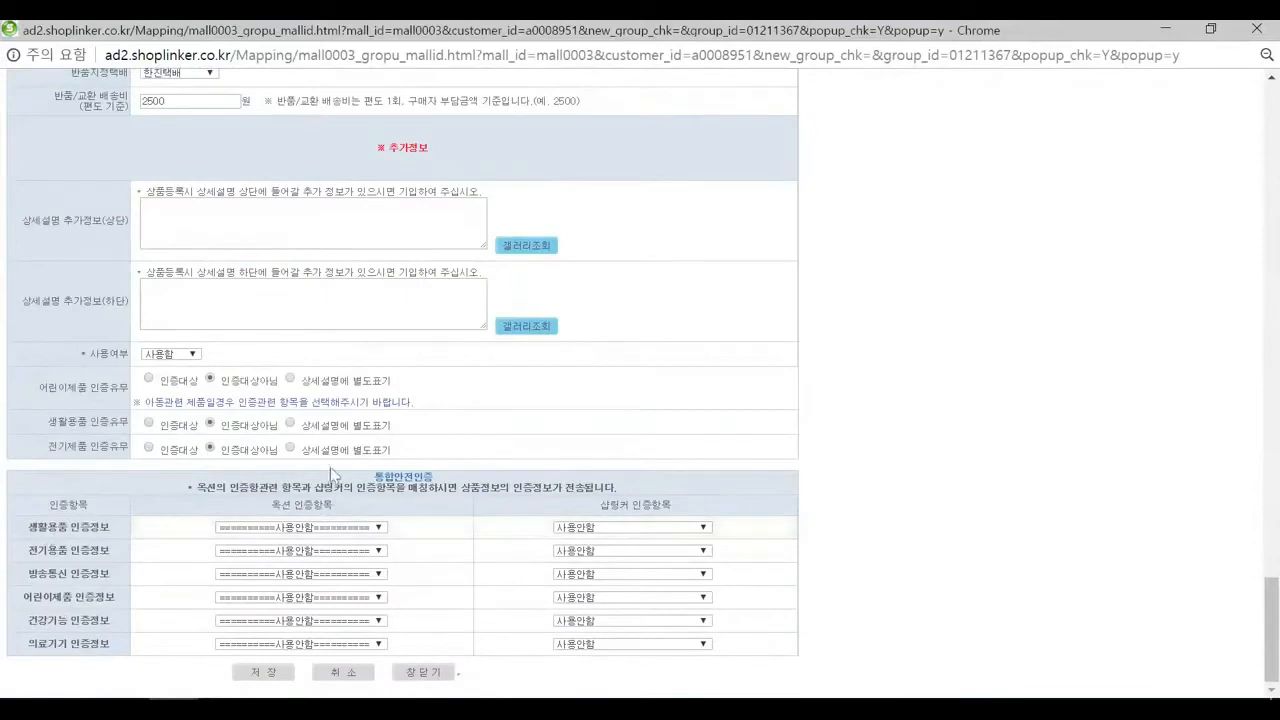
pyautogui.moveTo(370, 477); pyautogui.dragTo(437, 477)
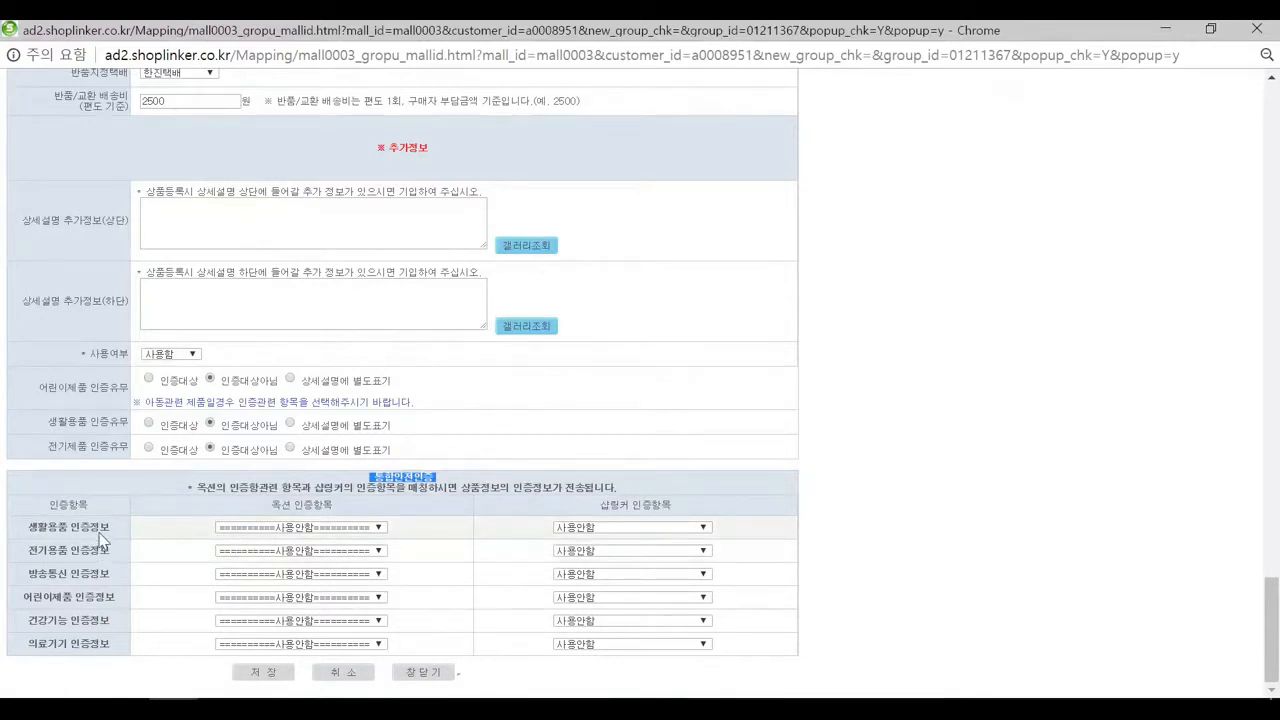
# Step: Map the household goods certification (생활용품 인증정보) to ShopLinker item [공산품]자율안전확인 and Auction item 생활용품 안전확인
pyautogui.click(585, 530)
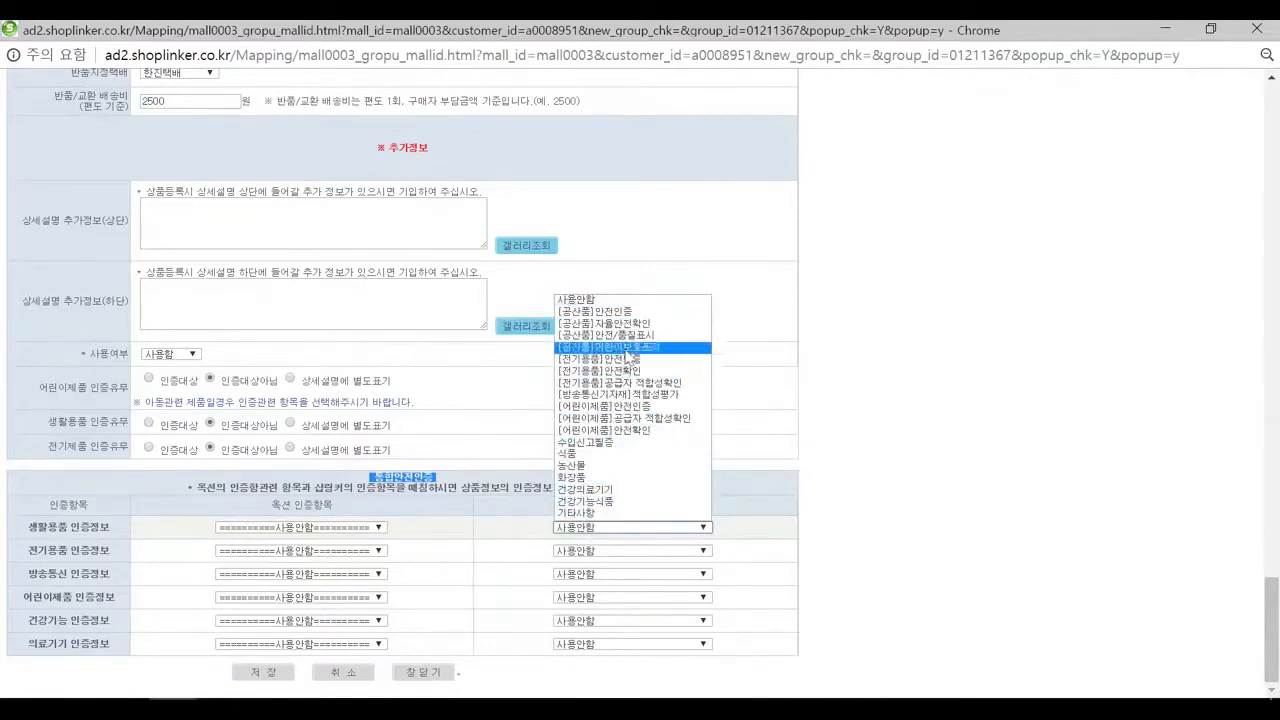
pyautogui.click(632, 324)
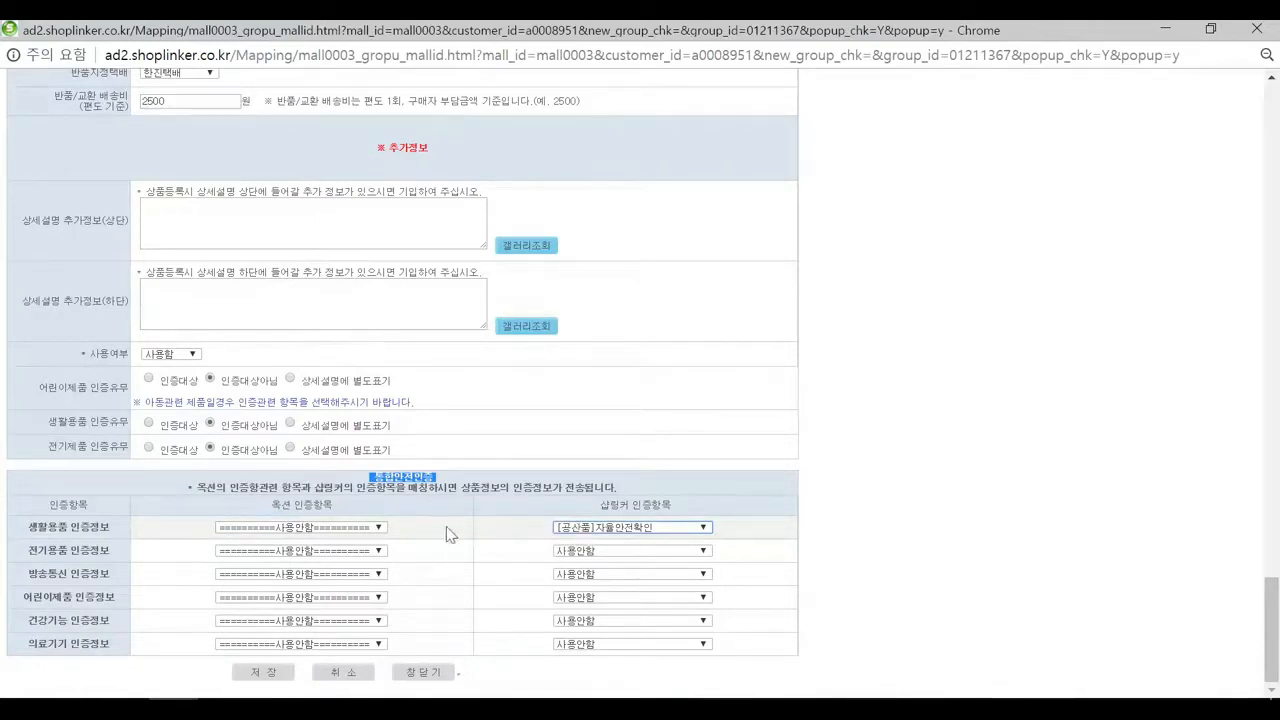
pyautogui.click(355, 530)
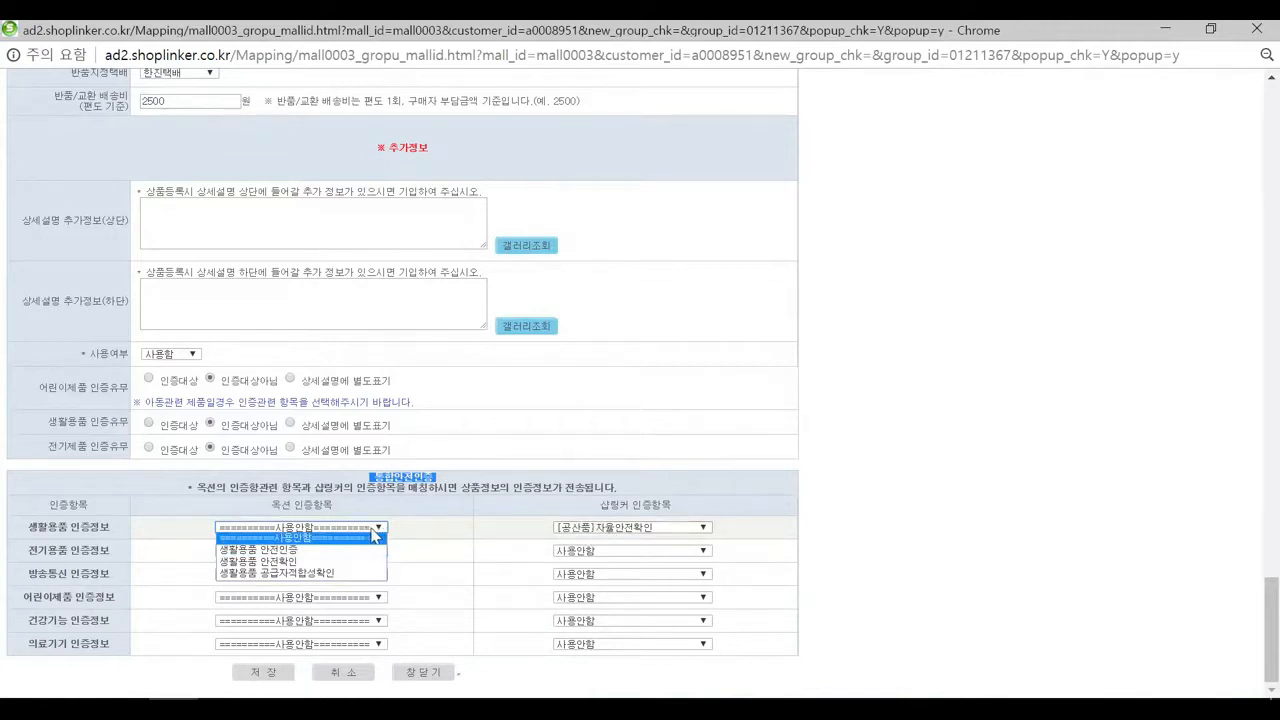
pyautogui.click(280, 561)
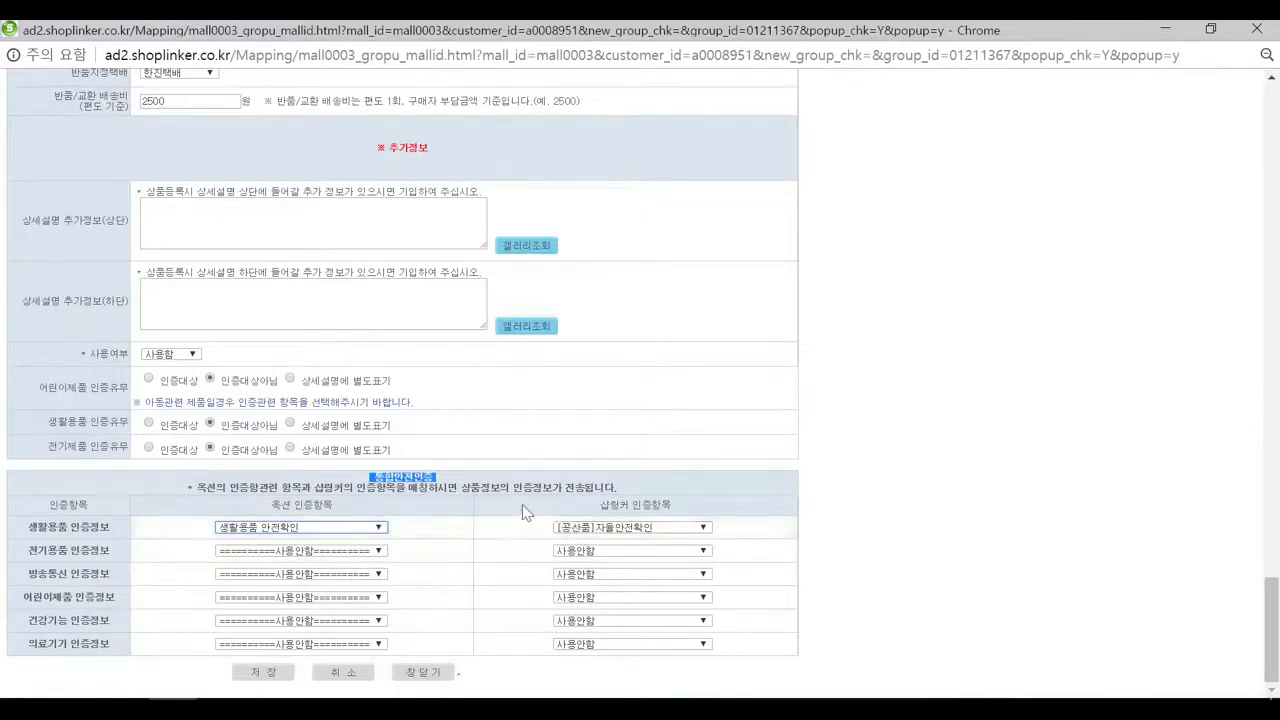
# Step: Check the Auction certification options for electrical goods (전기용품 인증정보) and close the group window without saving
pyautogui.click(304, 550)
pyautogui.click(302, 548)
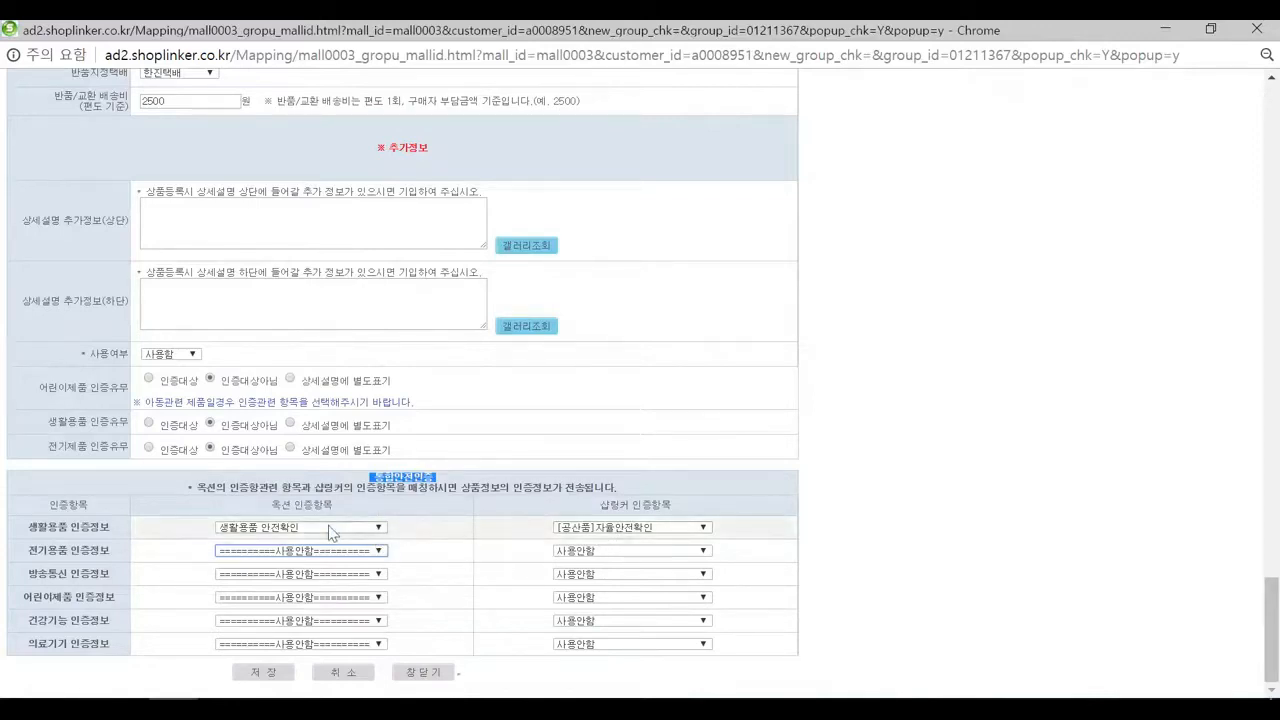
pyautogui.click(435, 684)
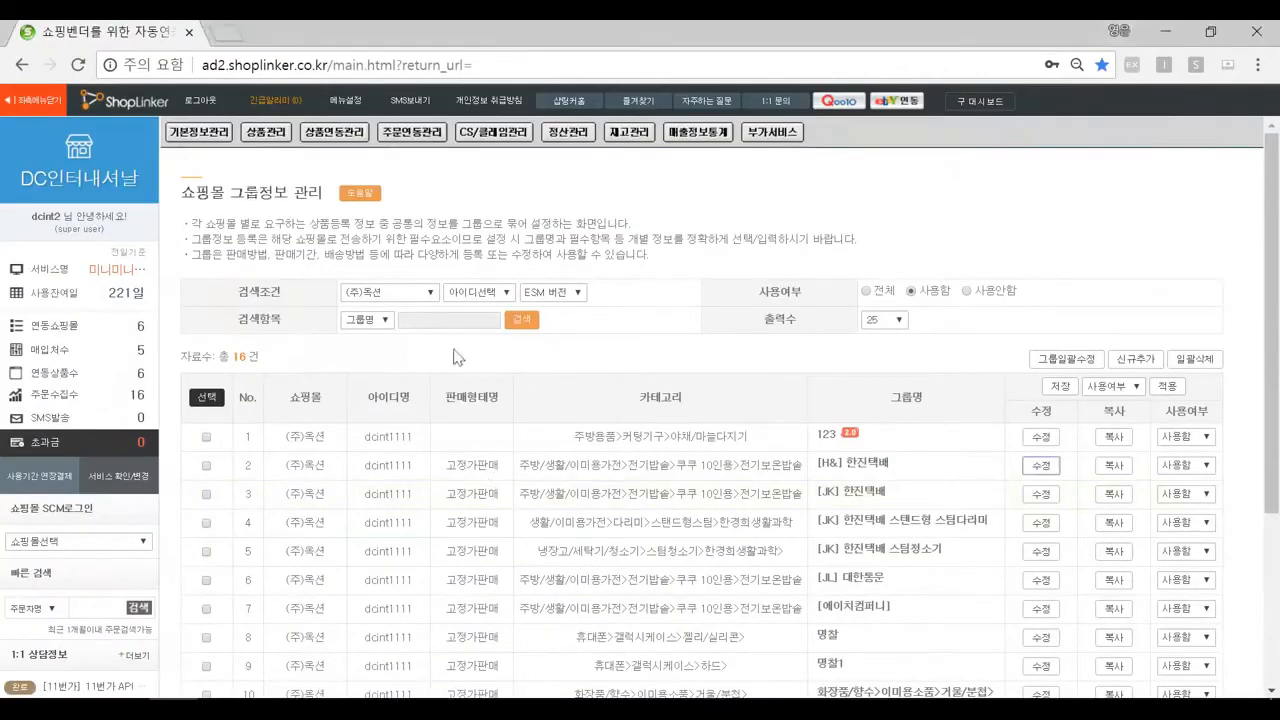
# Step: Return to the product lookup, search again, and open the guitar stand product's edit form at its certification section
pyautogui.moveTo(265, 132)
pyautogui.click(289, 190)
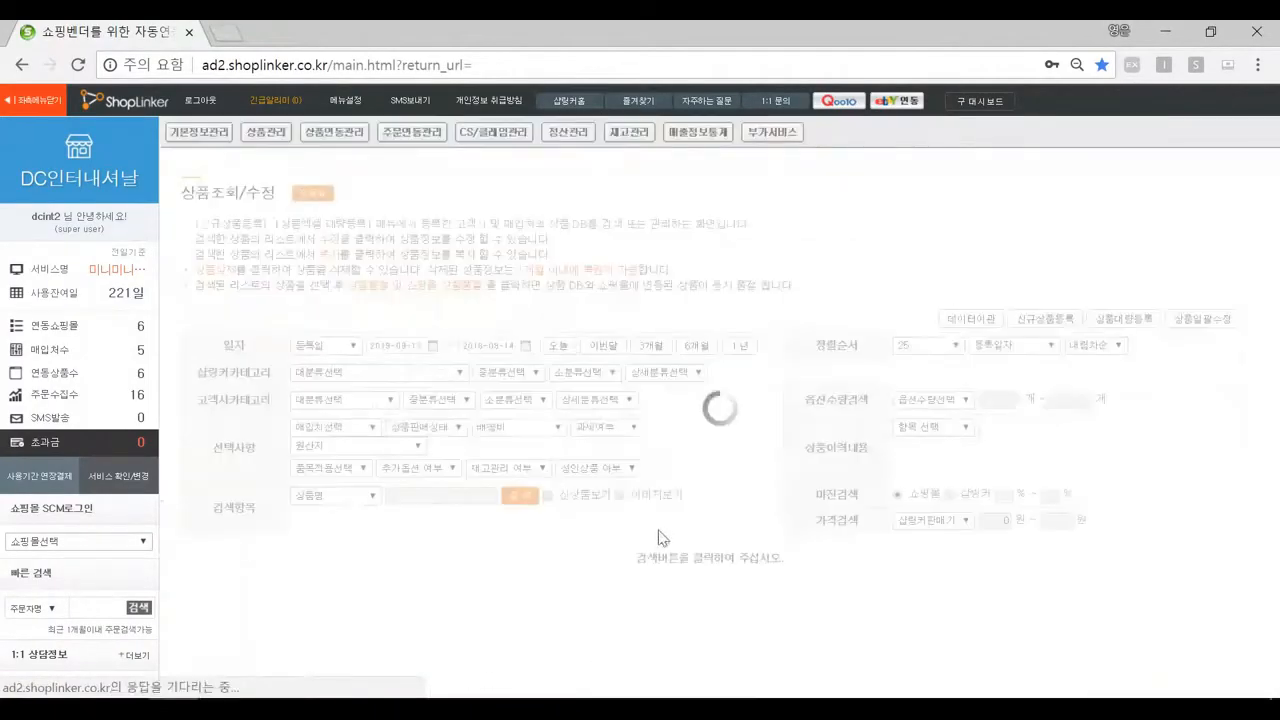
pyautogui.click(520, 497)
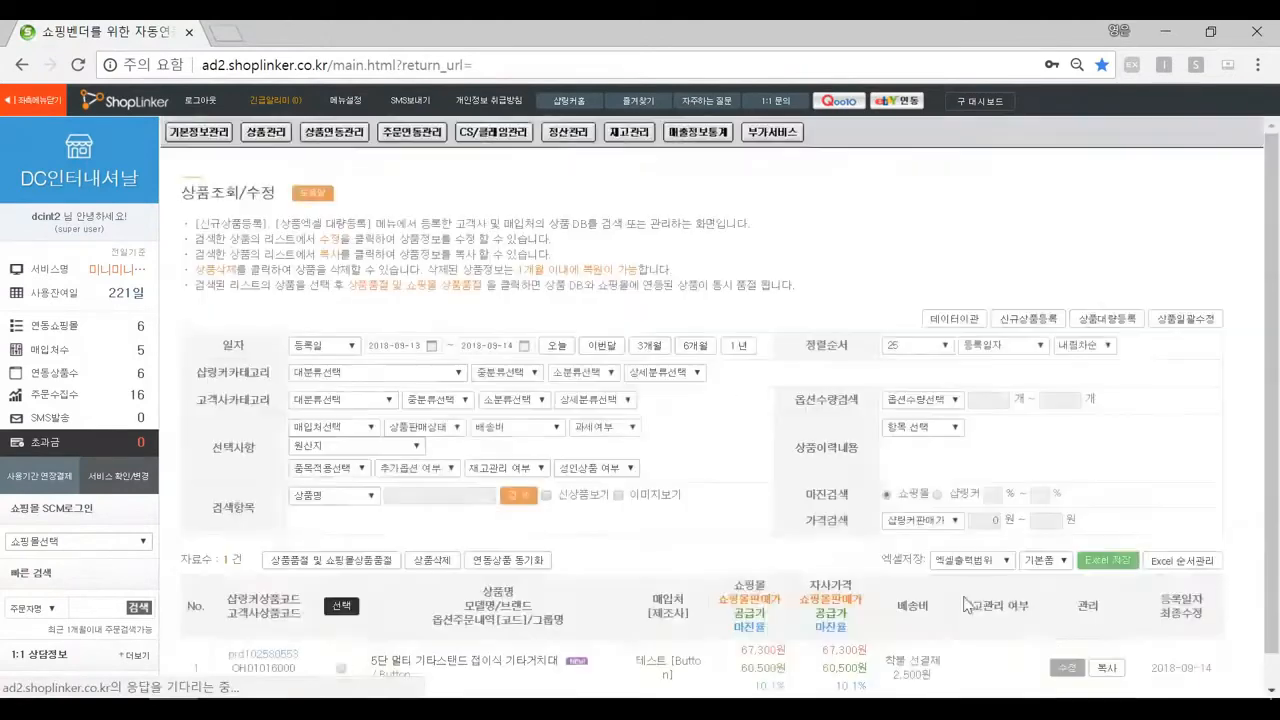
pyautogui.scroll(-20, 764, 540)
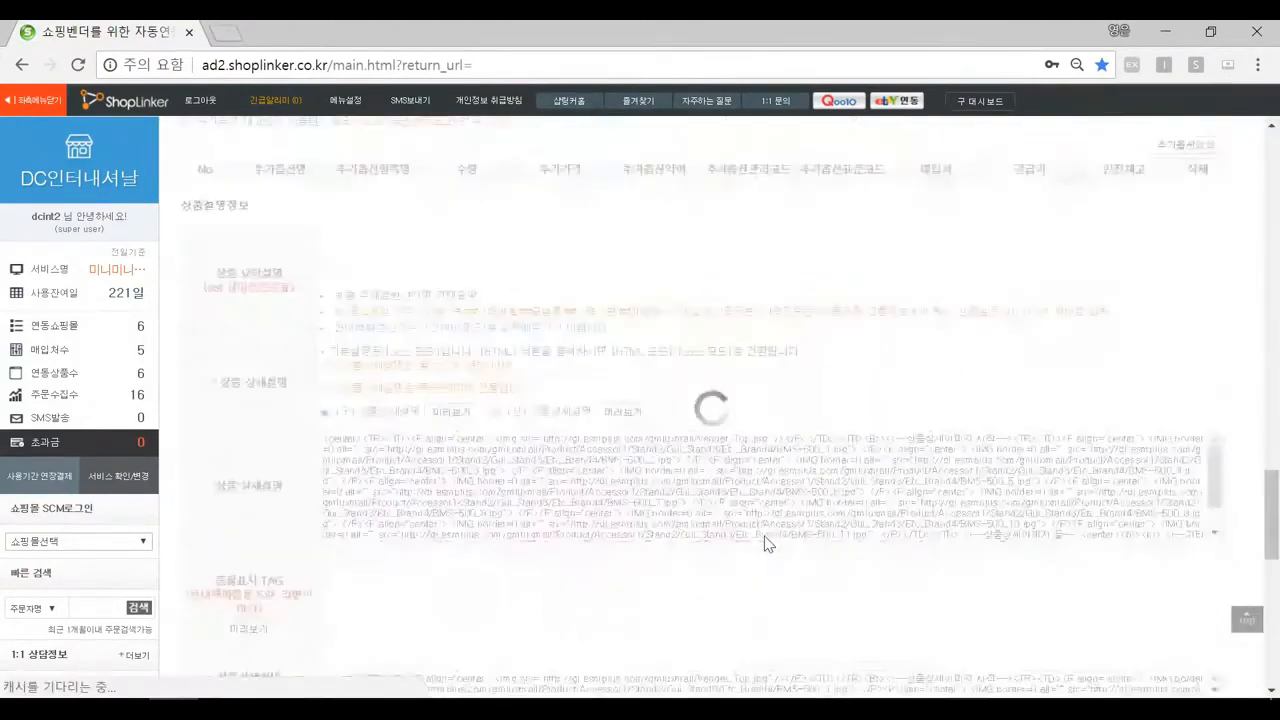
# Step: Set the first certification row's agency to 한국의류시험연구원 and its item to [공산품]안전인증, and leave the product form without saving
pyautogui.click(376, 408)
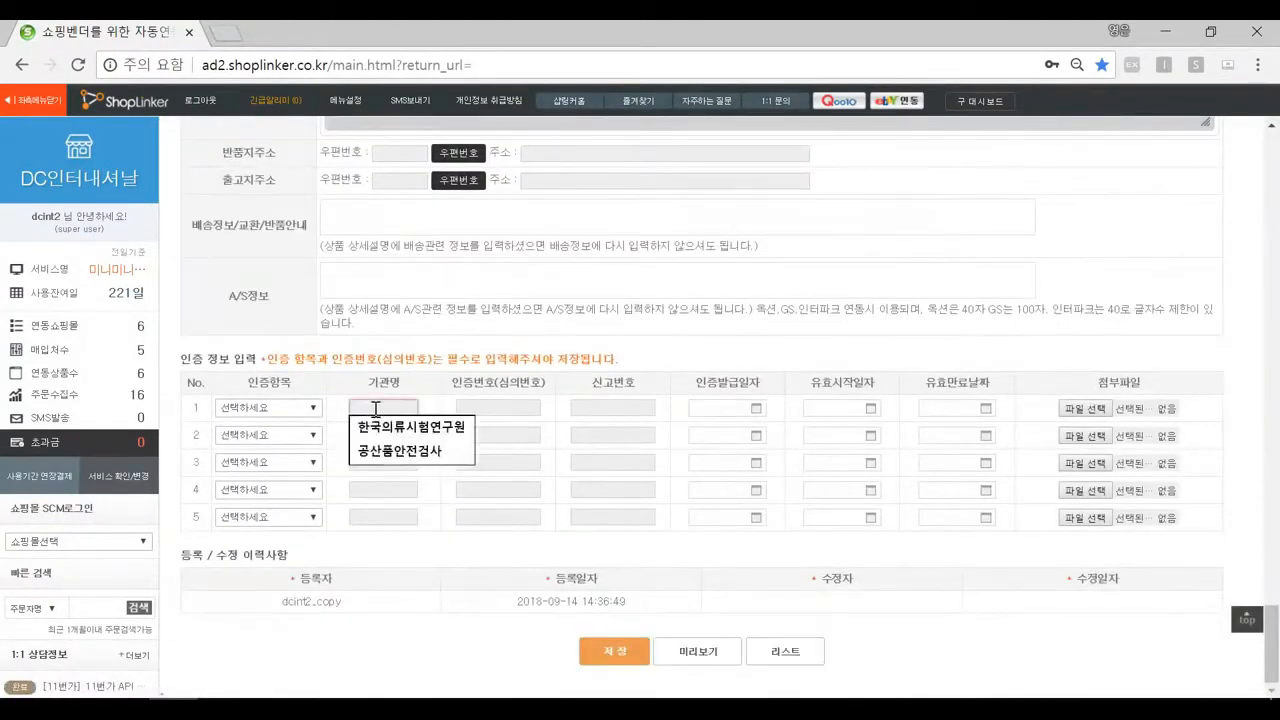
pyautogui.click(381, 428)
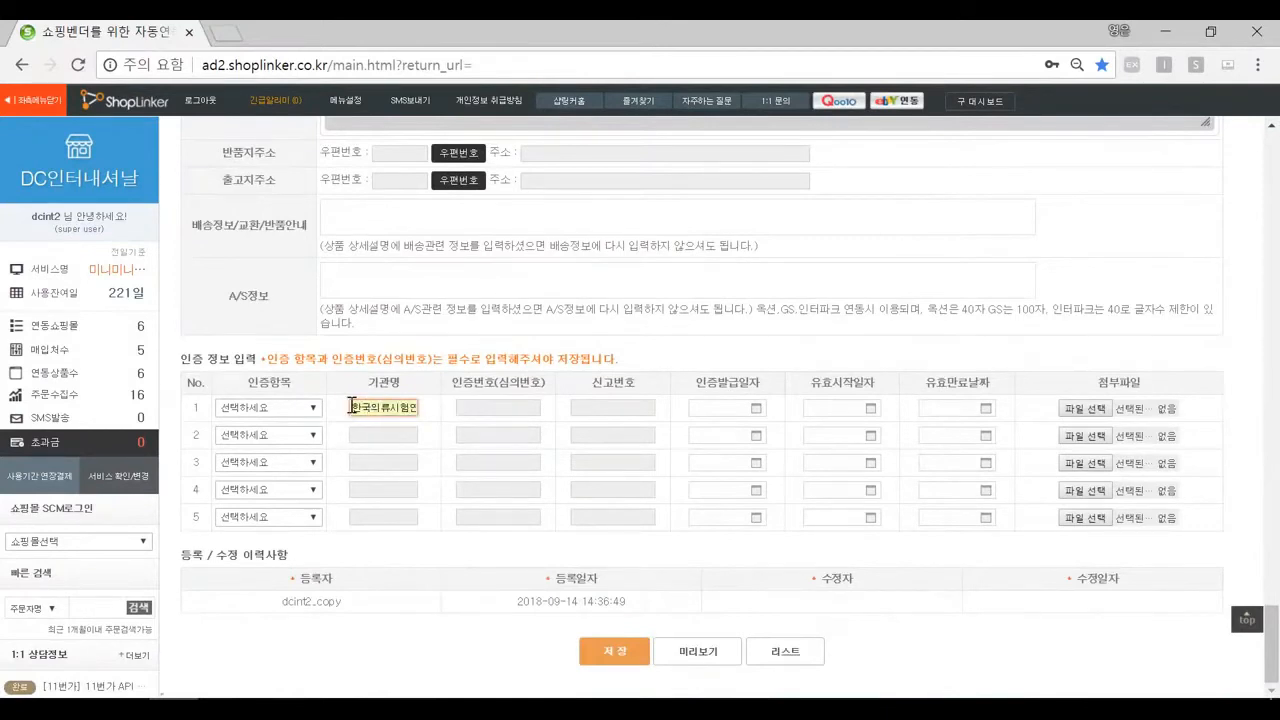
pyautogui.moveTo(352, 407); pyautogui.dragTo(531, 405)
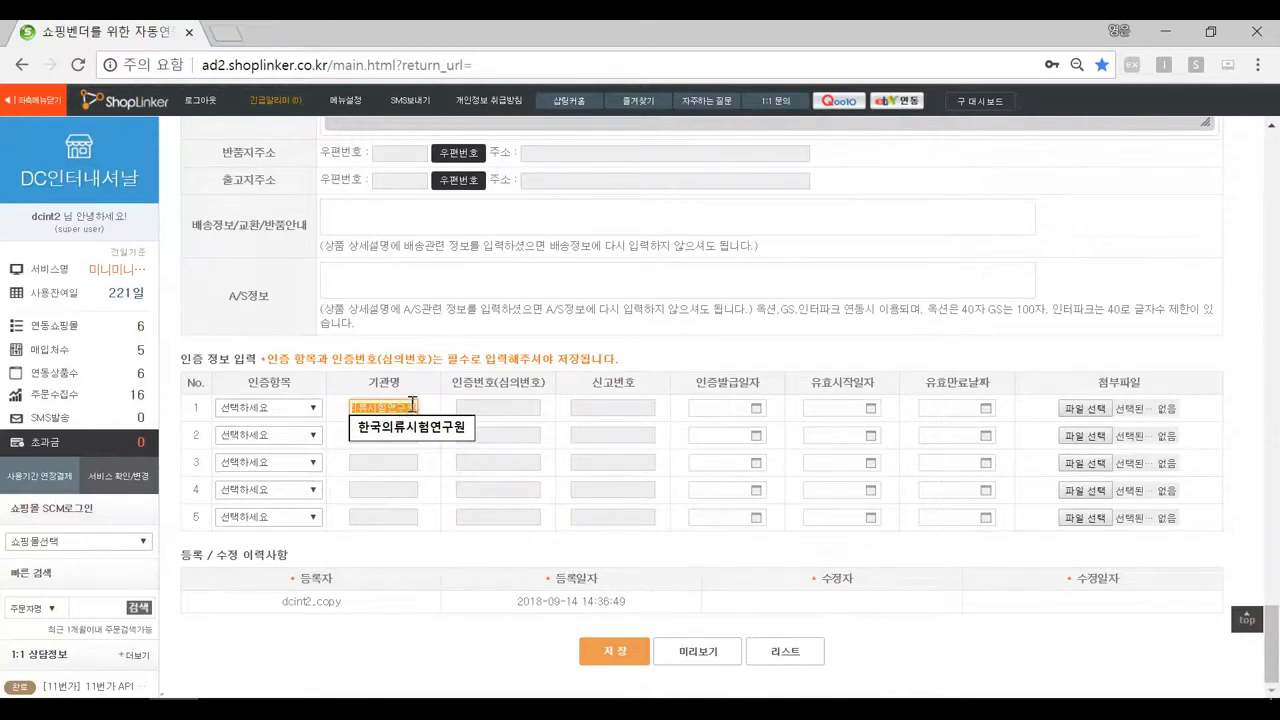
pyautogui.click(474, 358)
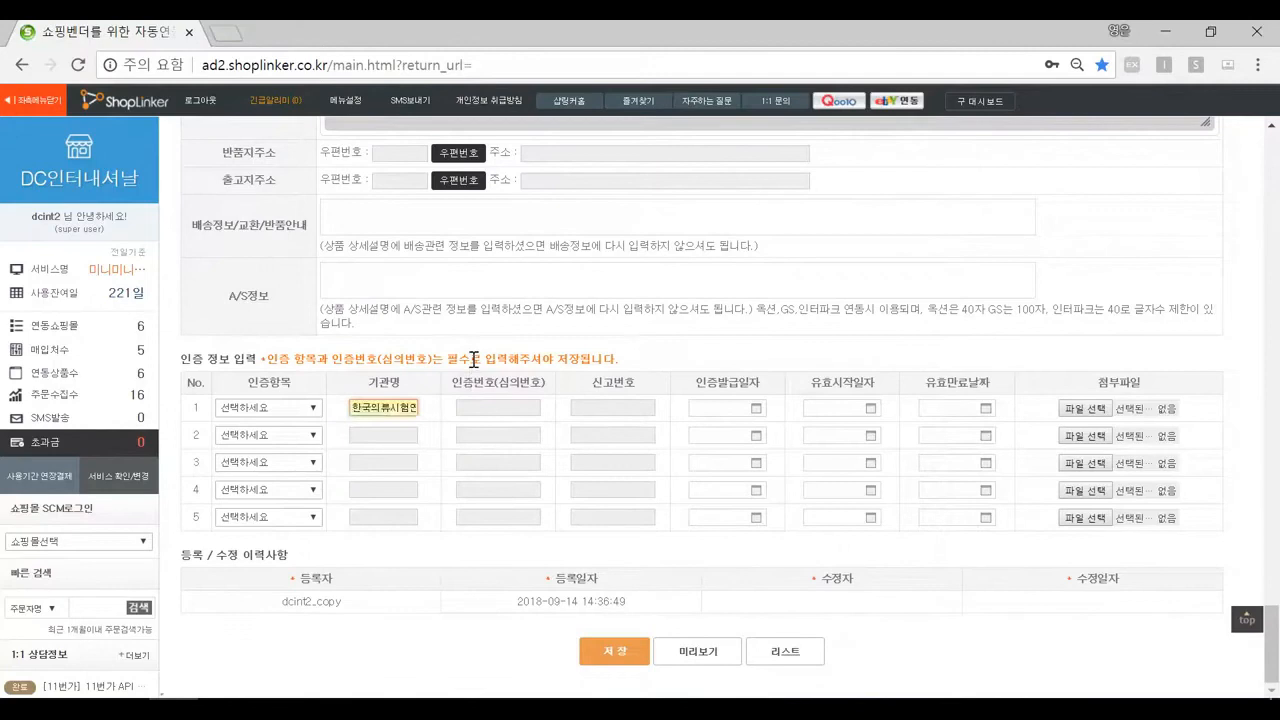
pyautogui.click(296, 413)
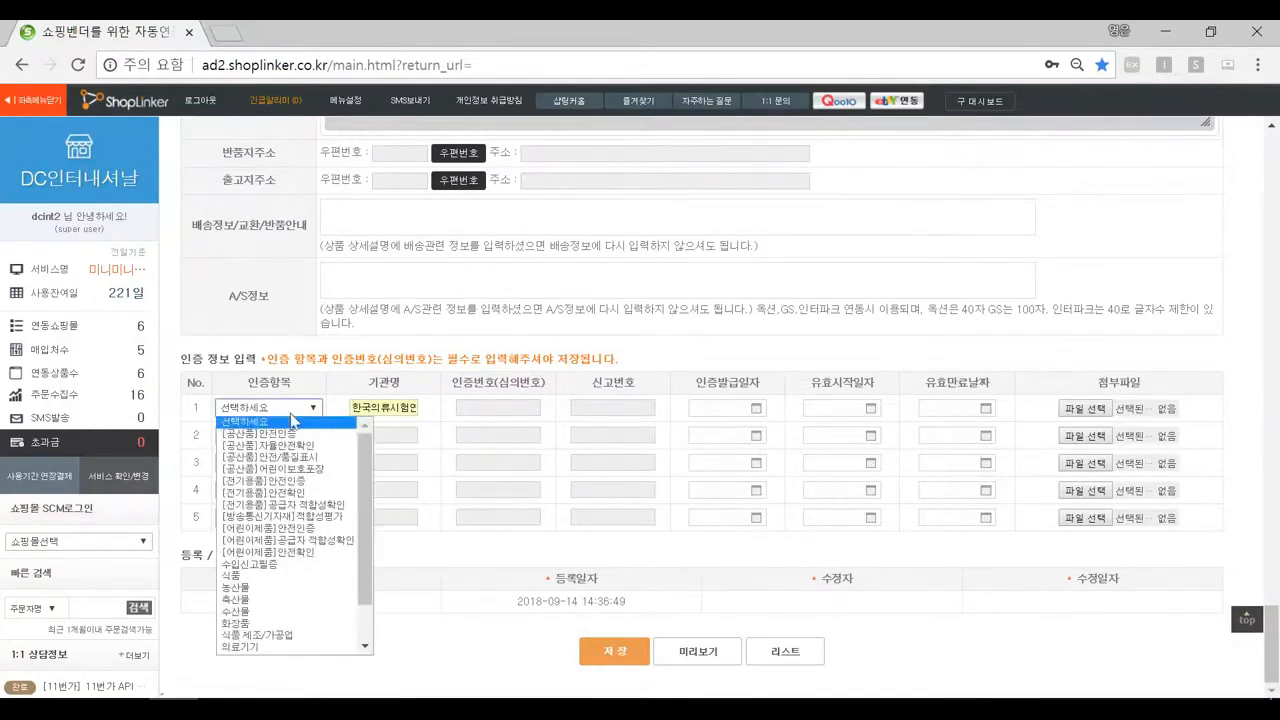
pyautogui.click(292, 440)
pyautogui.click(356, 408)
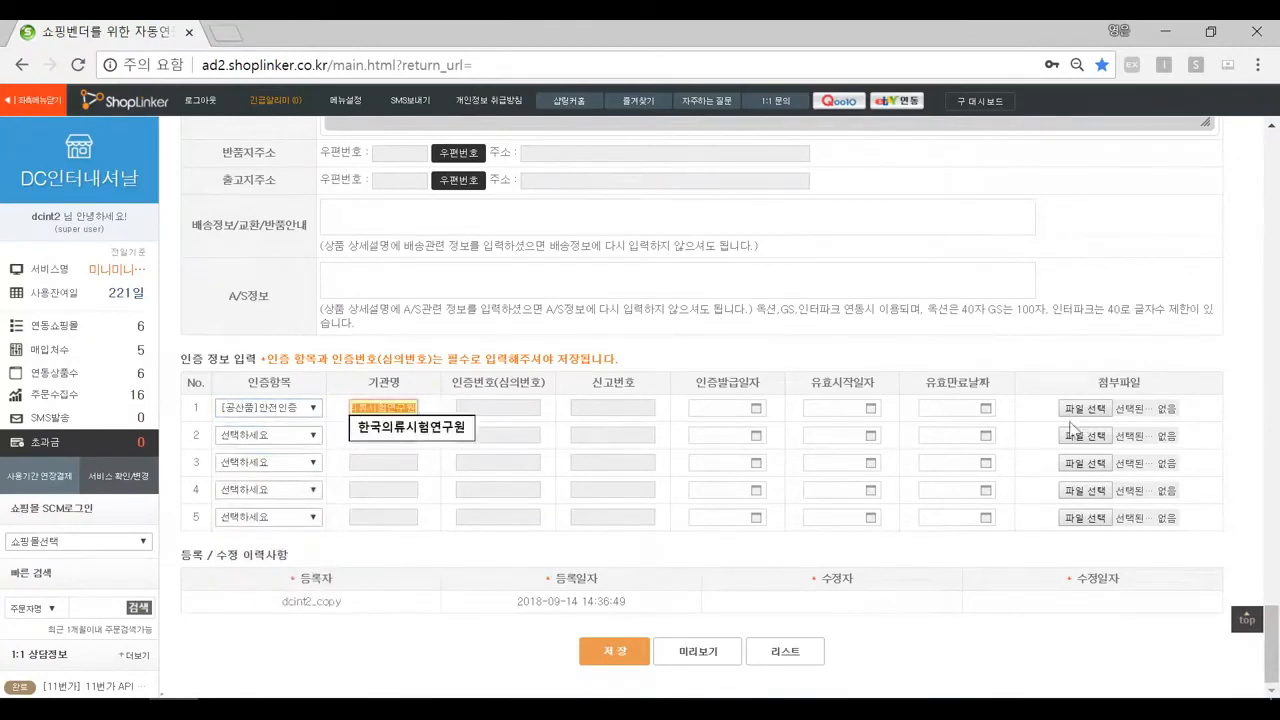
pyautogui.click(785, 651)
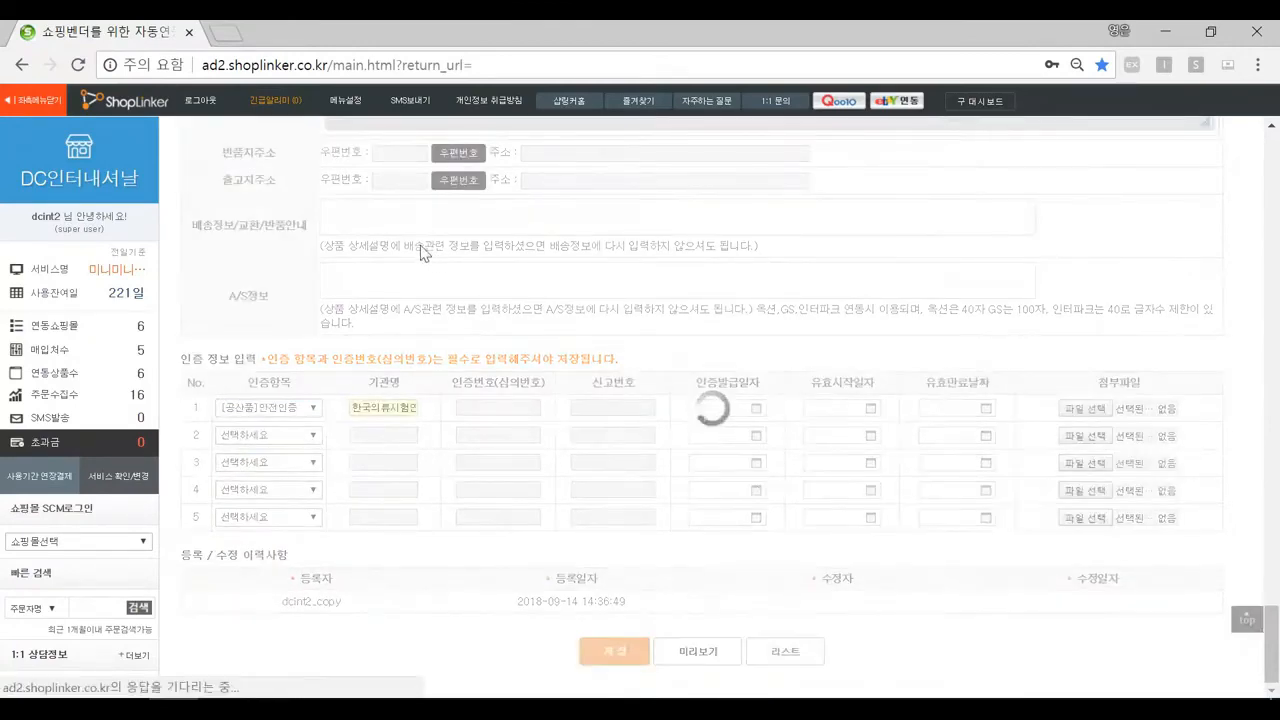
# Step: Search the mall groups without a mall filter and open the [H&] 한진택배 group at its integrated safety certification section
pyautogui.click(358, 170)
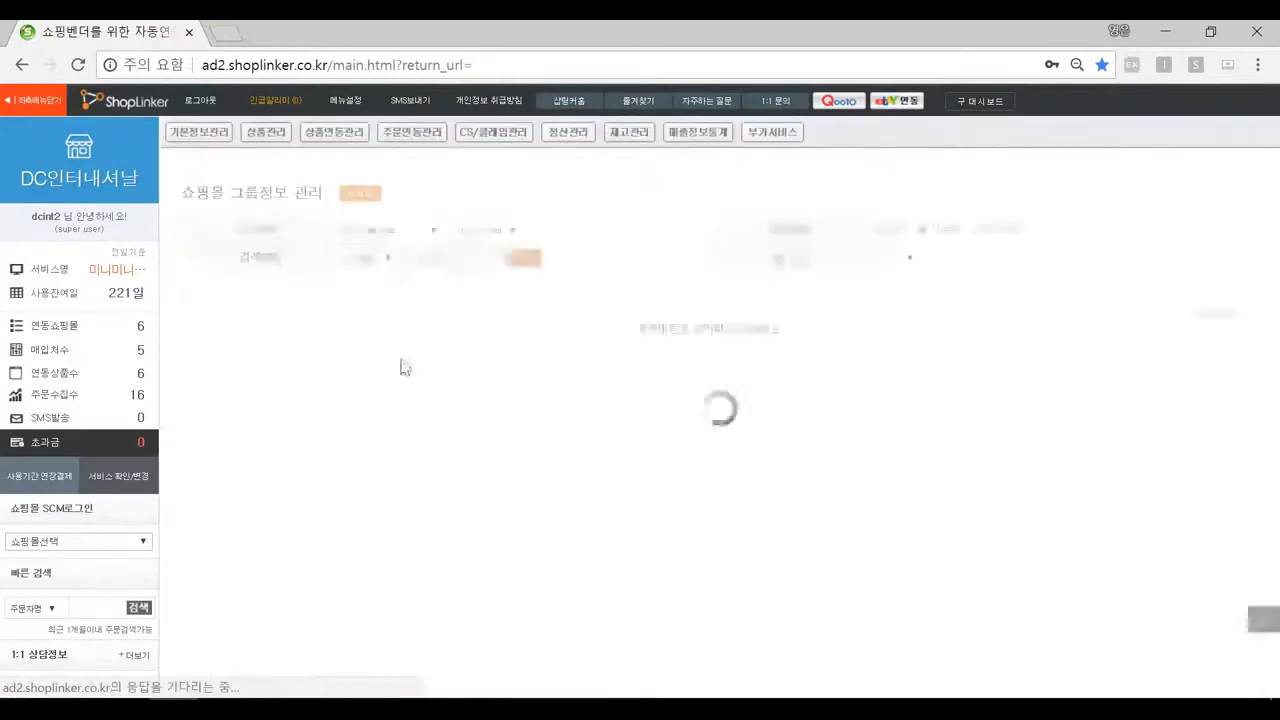
pyautogui.click(523, 320)
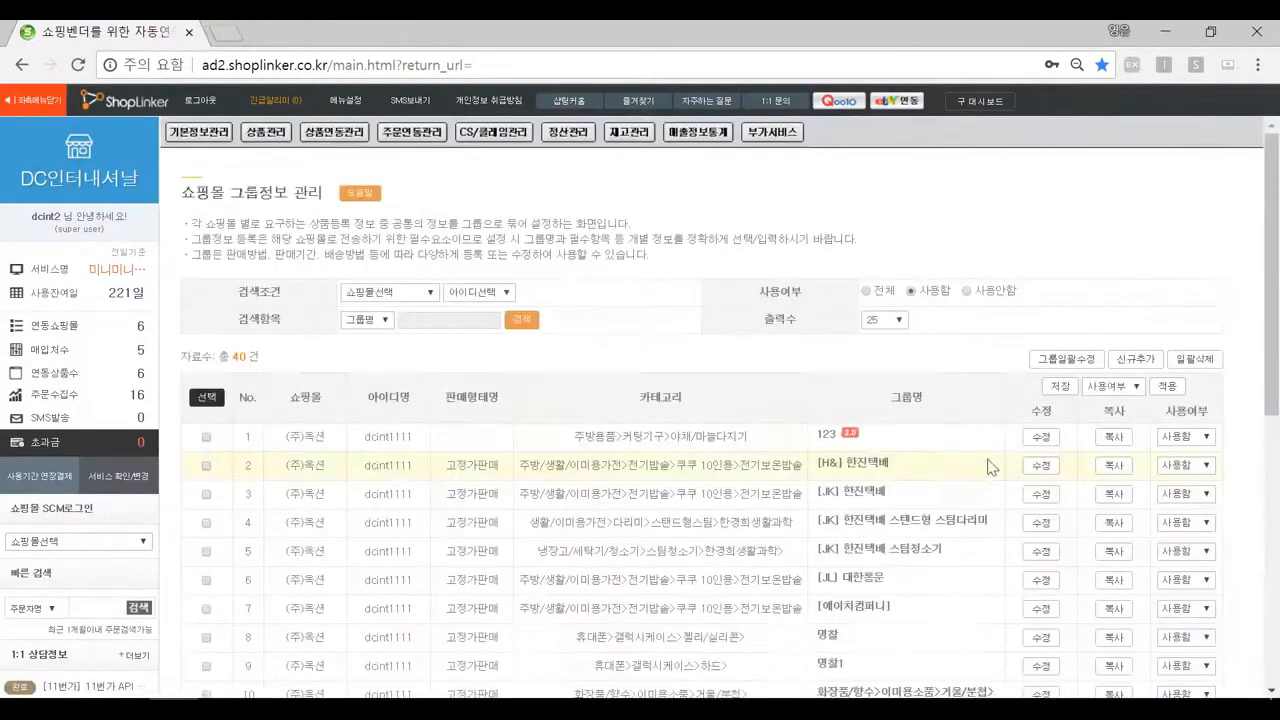
pyautogui.click(1041, 466)
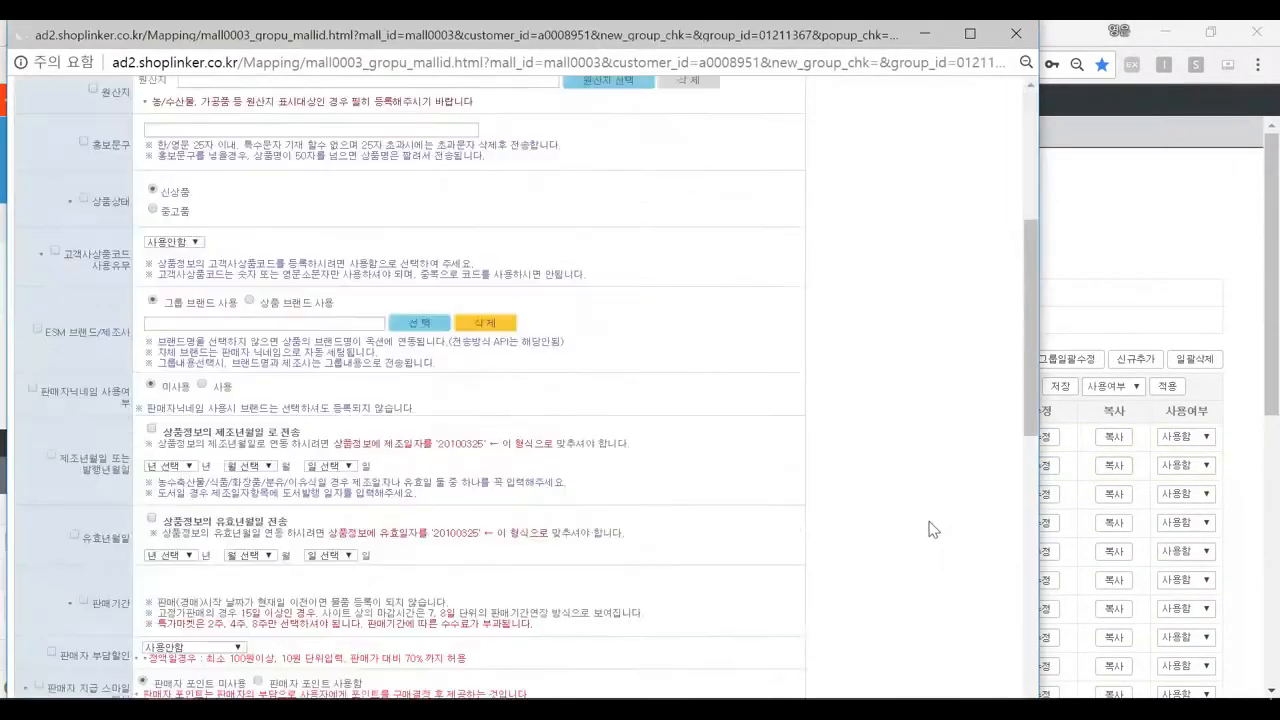
pyautogui.scroll(-15, 929, 529)
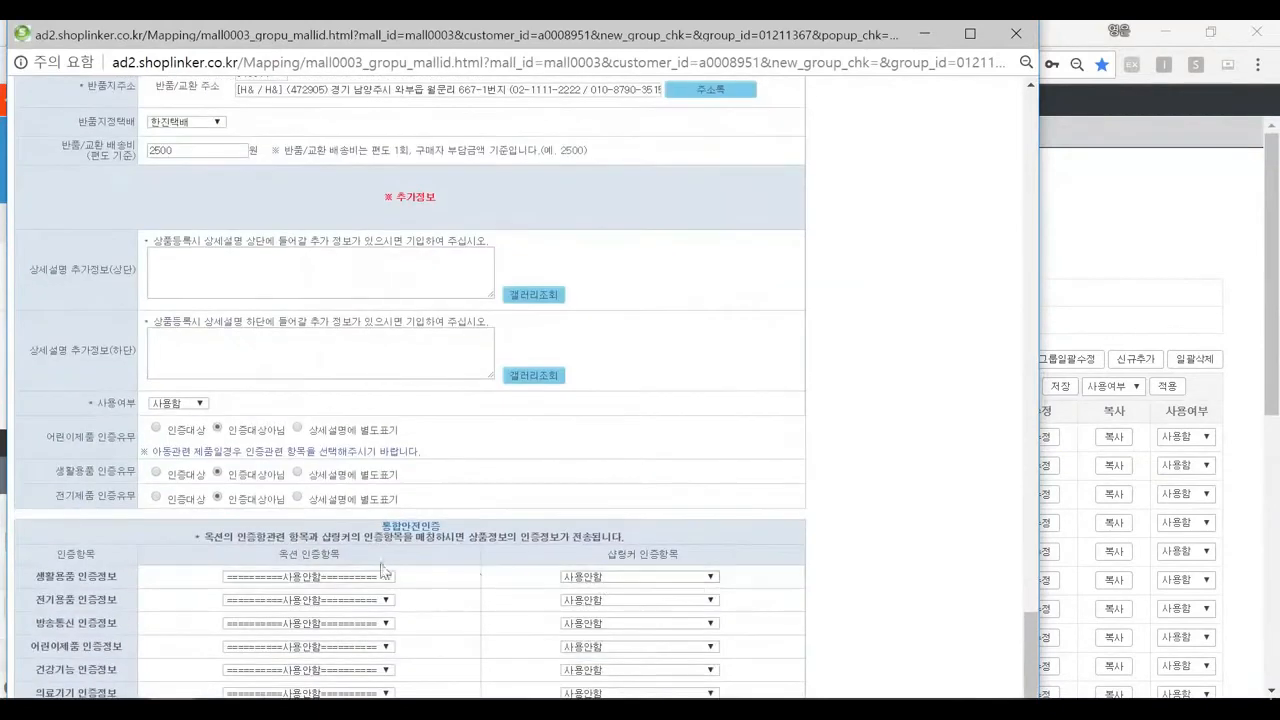